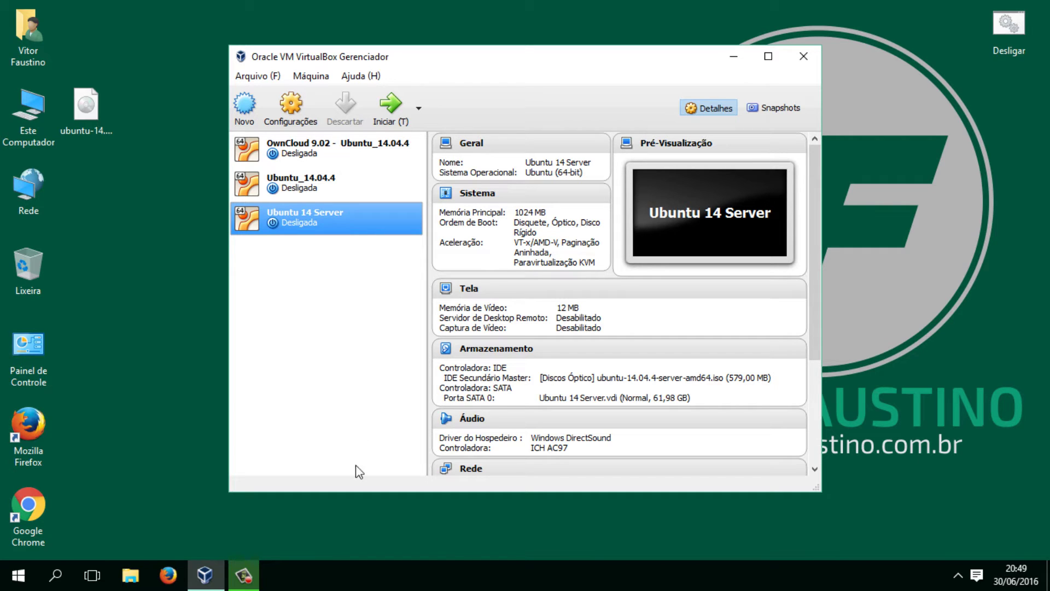
Start the Ubuntu 14 Server virtual machine, switch it to full screen and let it capture mouse and keyboard
{"action": "left_click", "coordinate": [390, 105]}
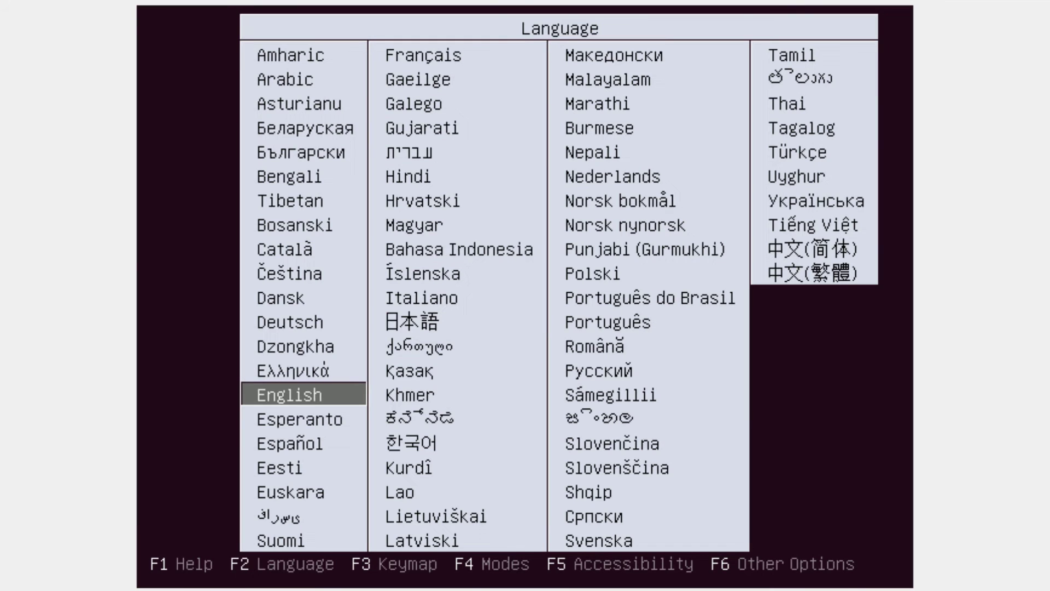
{"action": "left_click", "coordinate": [474, 354]}
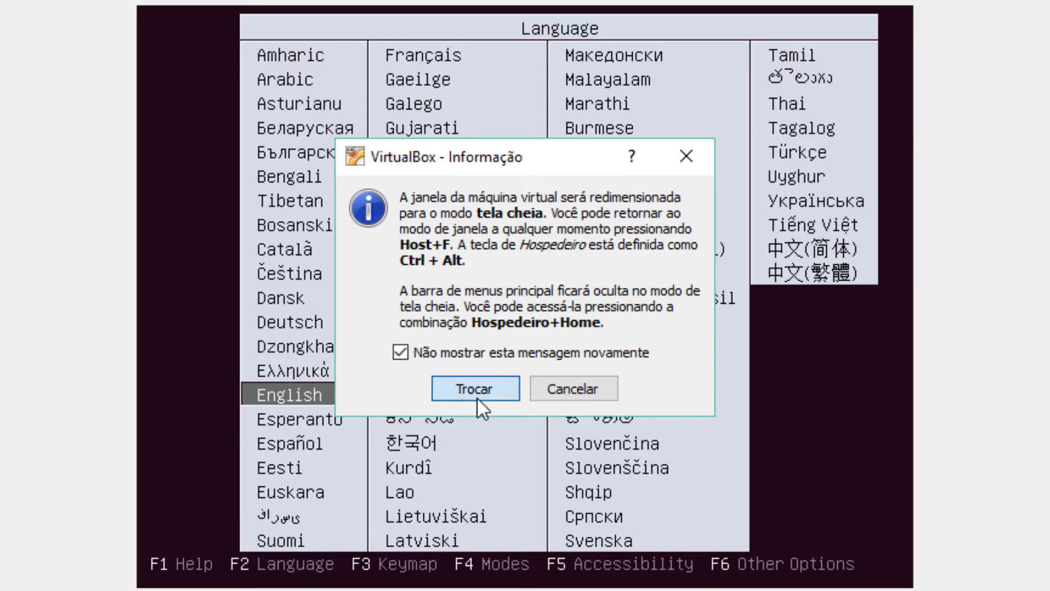
{"action": "left_click", "coordinate": [477, 397]}
{"action": "left_click", "coordinate": [814, 477]}
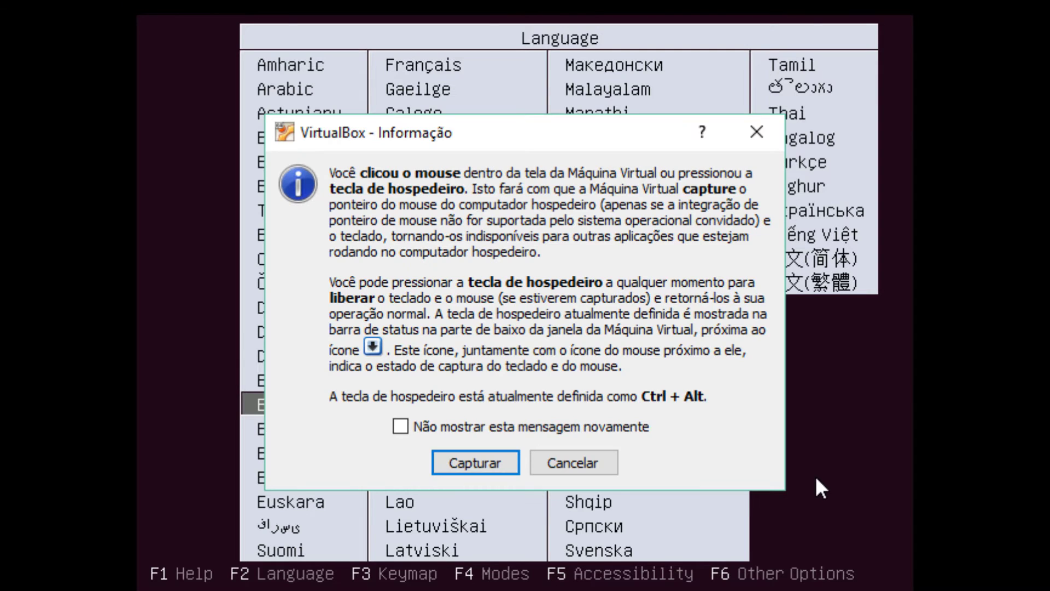
{"action": "left_click", "coordinate": [475, 462]}
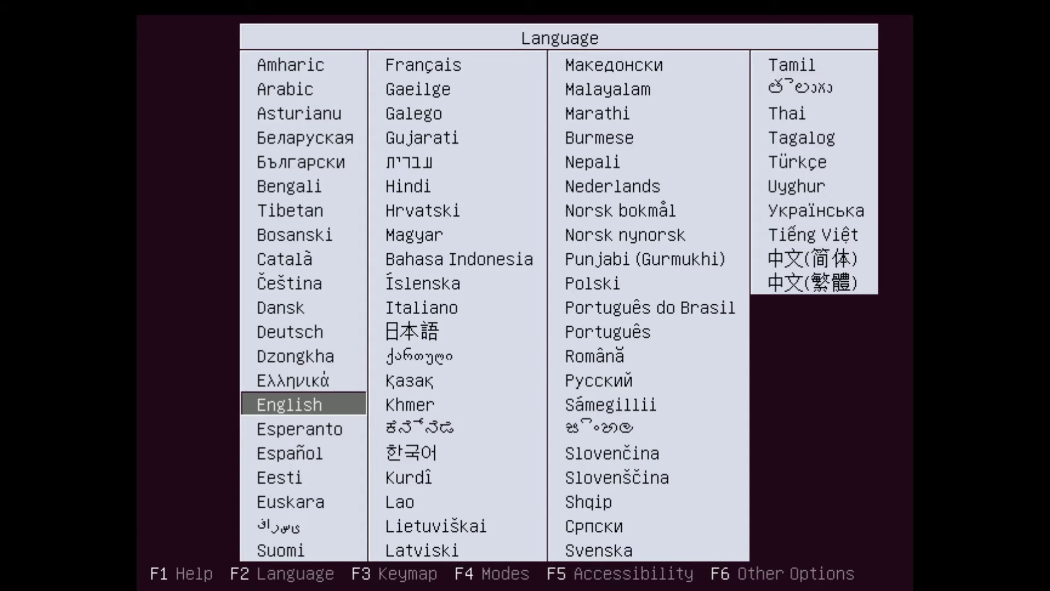
Set the boot menu language to Português do Brasil and start the Ubuntu Server installation
{"action": "key", "text": "Right"}
{"action": "key", "text": "Up"}
{"action": "key", "text": "Right"}
{"action": "key", "text": "Up"}
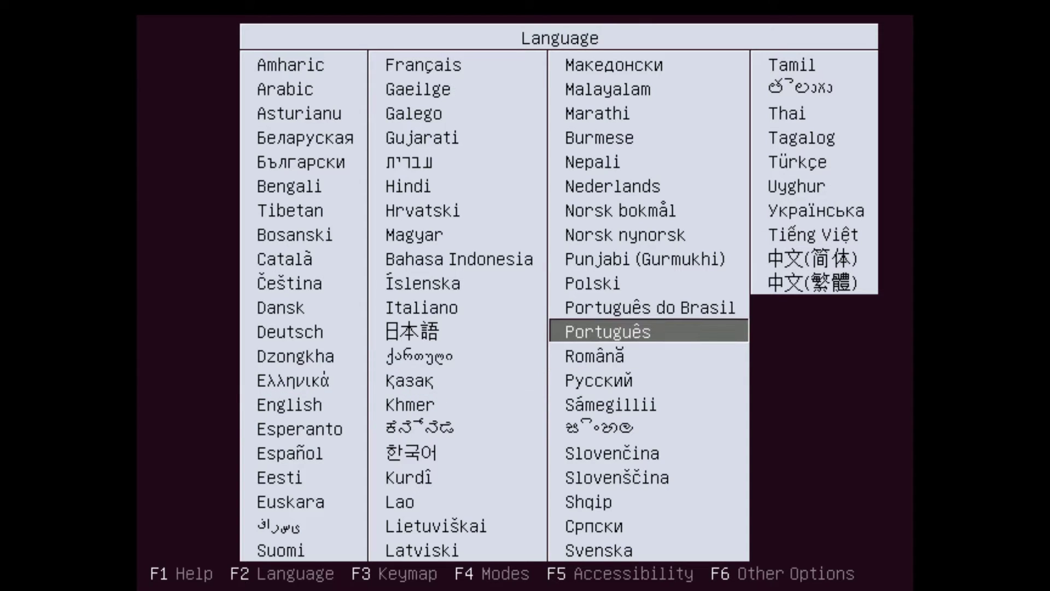
{"action": "key", "text": "Up"}
{"action": "key", "text": "Return"}
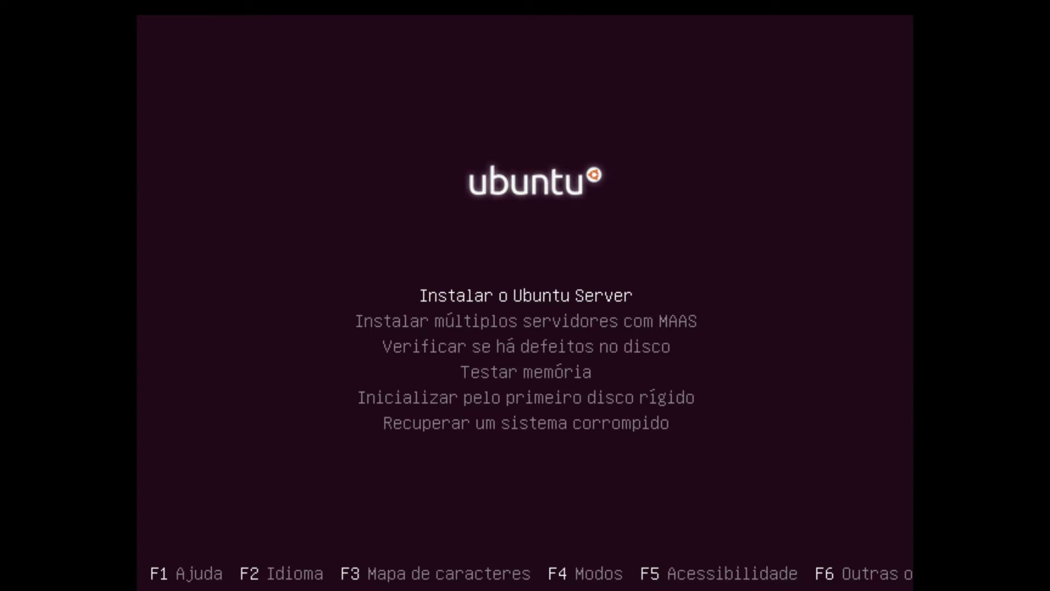
{"action": "key", "text": "Return"}
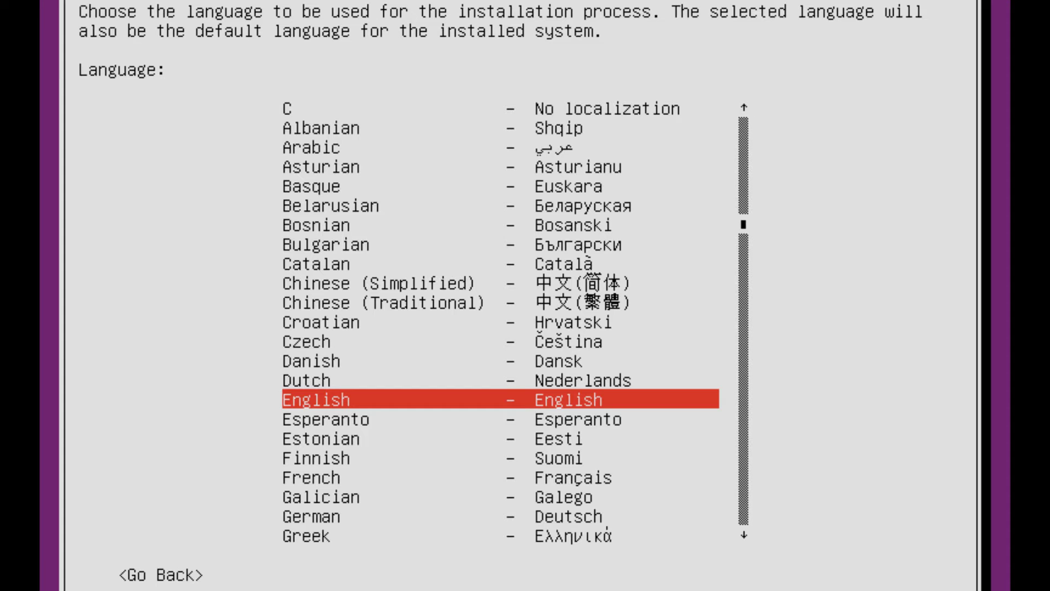
Set the installation language to Portuguese (Brazil) and agree to continue despite the incomplete translation
{"action": "key", "text": "Down"}
{"action": "key", "text": "Down"}
{"action": "key", "text": "Down"}
{"action": "key", "text": "Down"}
{"action": "key", "text": "Down"}
{"action": "key", "text": "Down"}
{"action": "key", "text": "Down"}
{"action": "key", "text": "Down"}
{"action": "key", "text": "Down"}
{"action": "key", "text": "Down"}
{"action": "key", "text": "Down"}
{"action": "key", "text": "Down"}
{"action": "key", "text": "Down"}
{"action": "key", "text": "Down"}
{"action": "key", "text": "Down"}
{"action": "key", "text": "Down"}
{"action": "key", "text": "Down"}
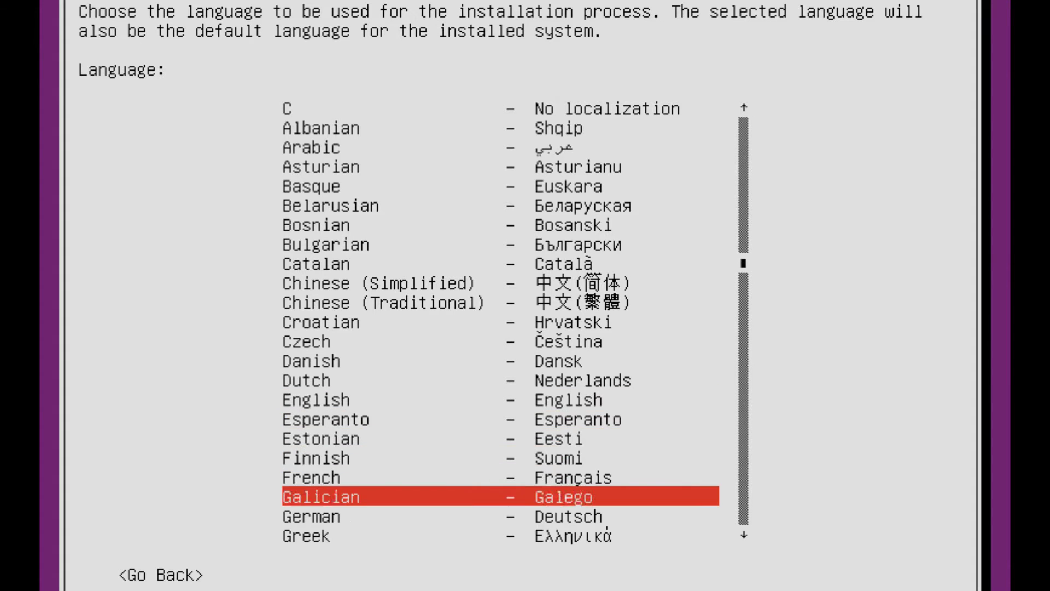
{"action": "key", "text": "Down"}
{"action": "key", "text": "Down"}
{"action": "key", "text": "Down"}
{"action": "key", "text": "Down"}
{"action": "key", "text": "Down"}
{"action": "key", "text": "Down"}
{"action": "key", "text": "Down"}
{"action": "key", "text": "Down"}
{"action": "key", "text": "Down"}
{"action": "key", "text": "Down"}
{"action": "key", "text": "Down"}
{"action": "key", "text": "Down"}
{"action": "key", "text": "Down"}
{"action": "key", "text": "Down"}
{"action": "key", "text": "Down"}
{"action": "key", "text": "Down"}
{"action": "key", "text": "Down"}
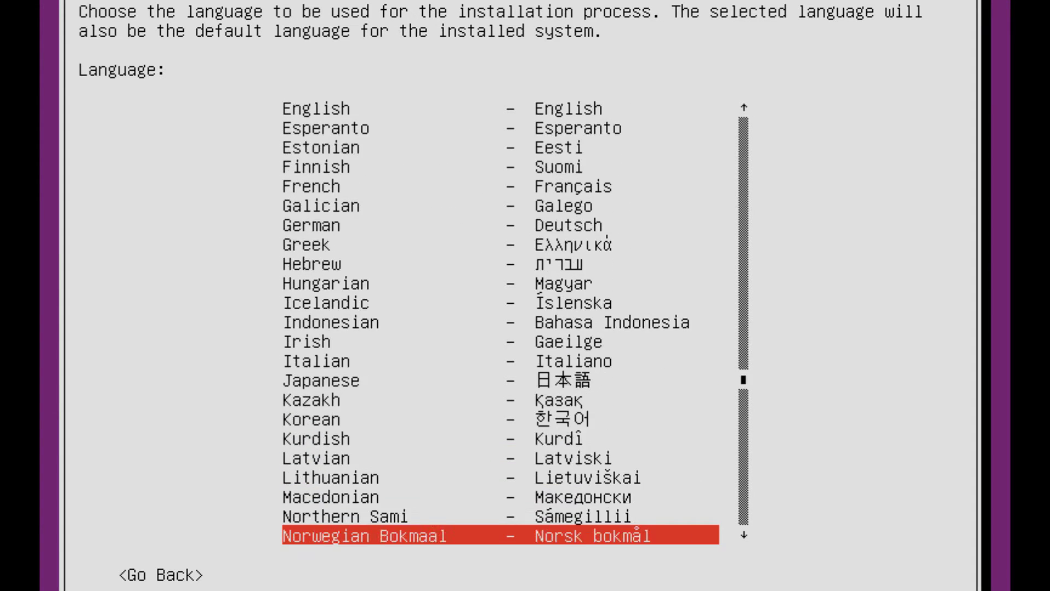
{"action": "key", "text": "Up"}
{"action": "key", "text": "Up"}
{"action": "key", "text": "Up"}
{"action": "key", "text": "Up"}
{"action": "key", "text": "Up"}
{"action": "key", "text": "Up"}
{"action": "key", "text": "Up"}
{"action": "key", "text": "Up"}
{"action": "key", "text": "Up"}
{"action": "key", "text": "Up"}
{"action": "key", "text": "Down"}
{"action": "key", "text": "Down"}
{"action": "key", "text": "Down"}
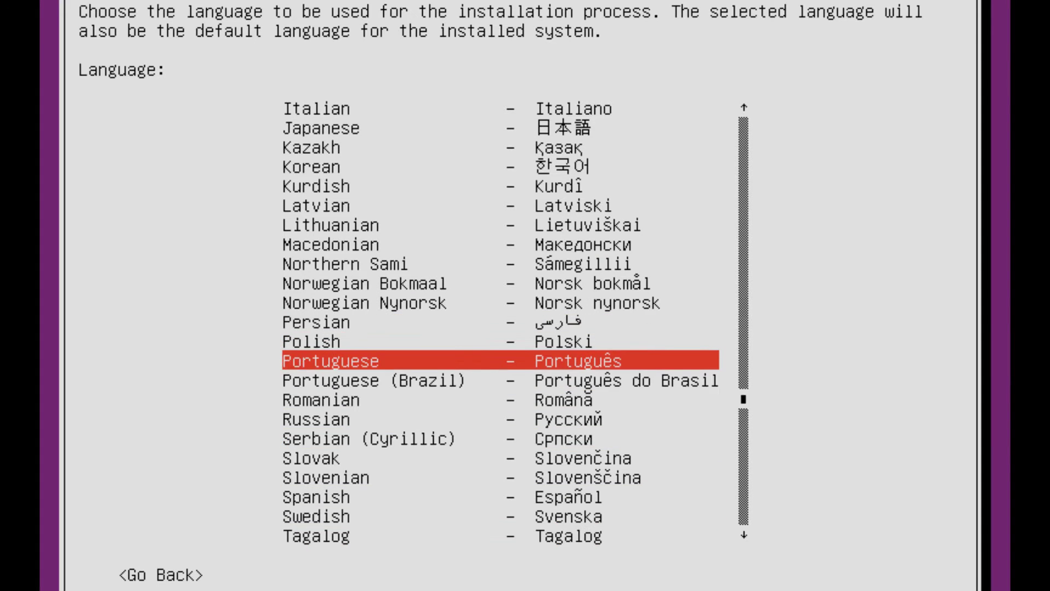
{"action": "key", "text": "Return"}
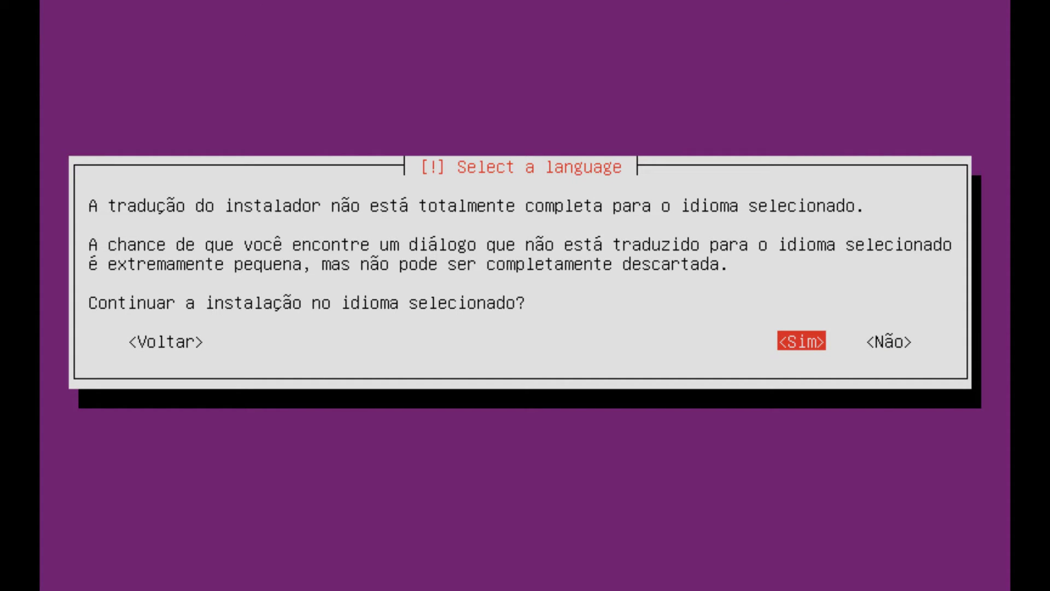
{"action": "key", "text": "Return"}
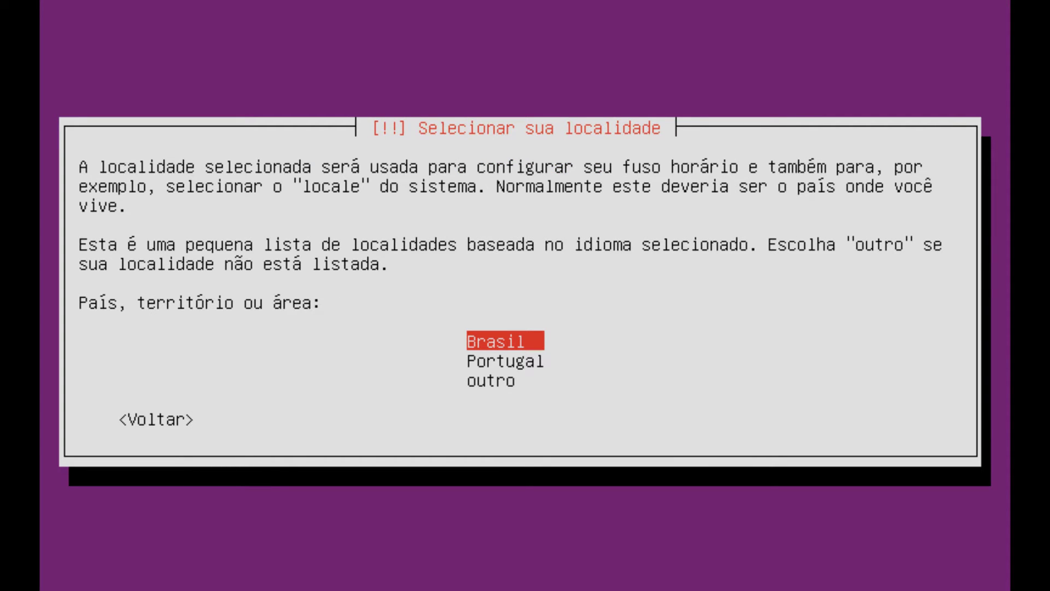
Set the location to Brasil and, without keyboard detection, choose Português (Brasil) as keyboard country and layout
{"action": "key", "text": "Return"}
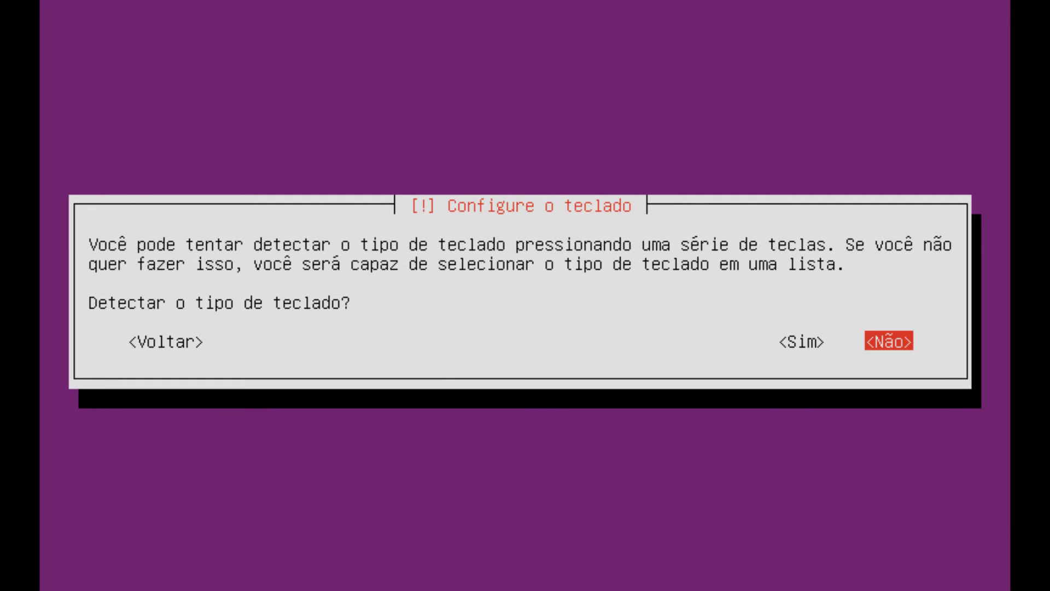
{"action": "key", "text": "Return"}
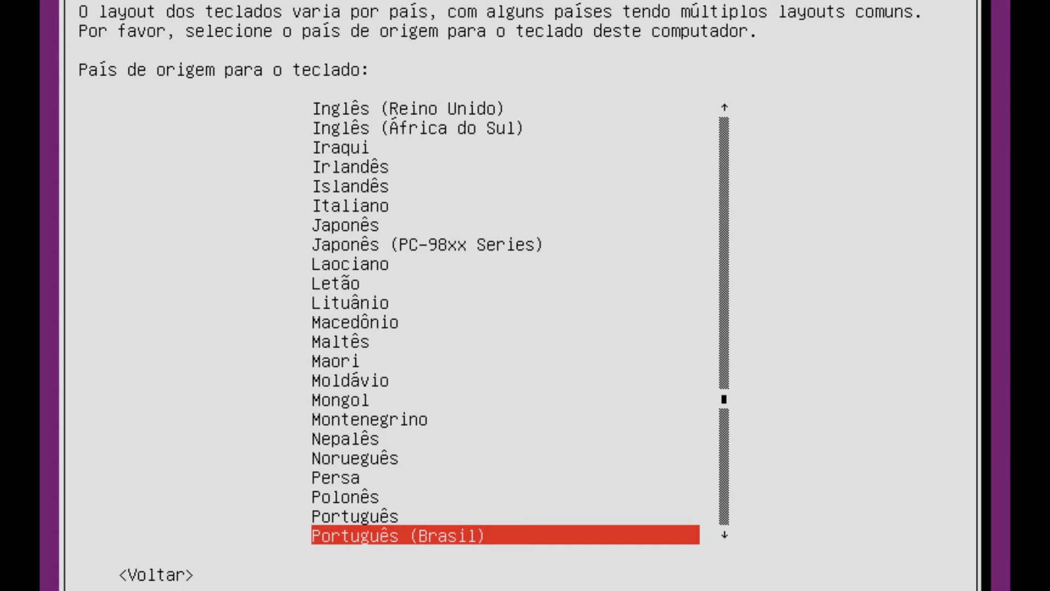
{"action": "key", "text": "Return"}
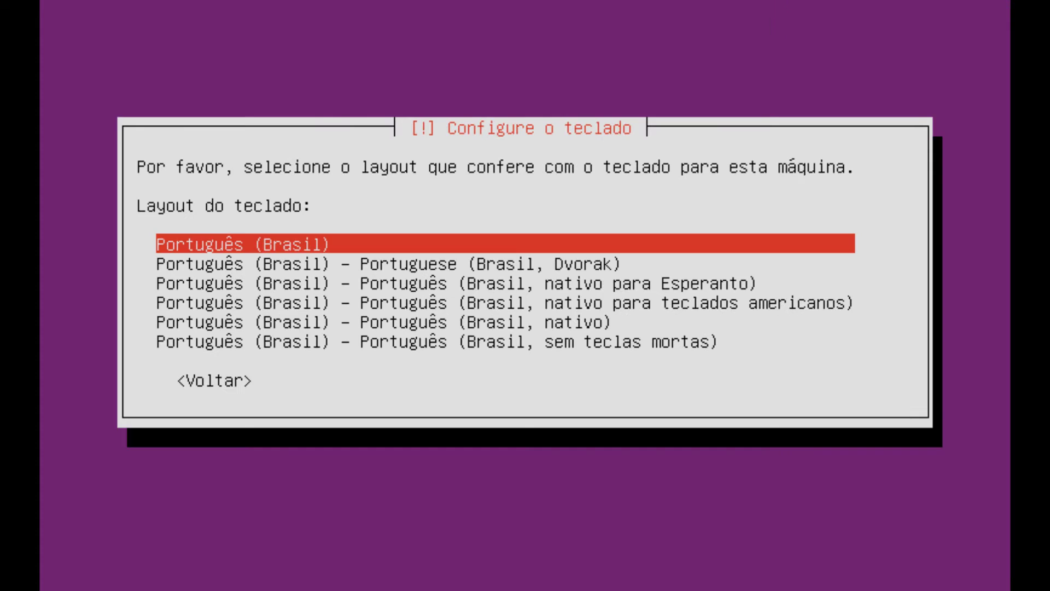
{"action": "key", "text": "Return"}
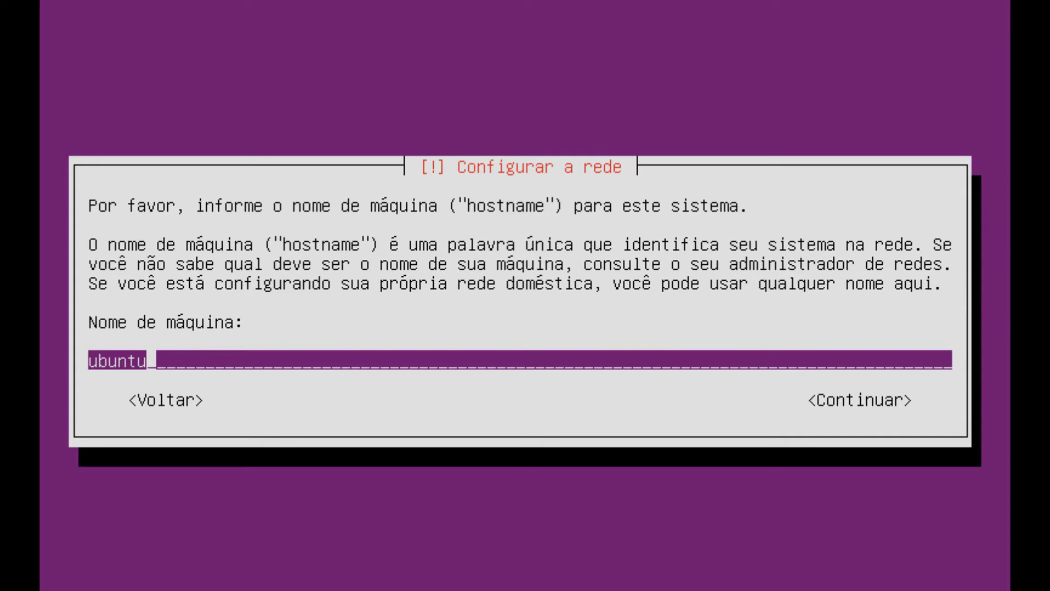
Keep the hostname ubuntu and create a user account with canal as both full name and username
{"action": "key", "text": "Return"}
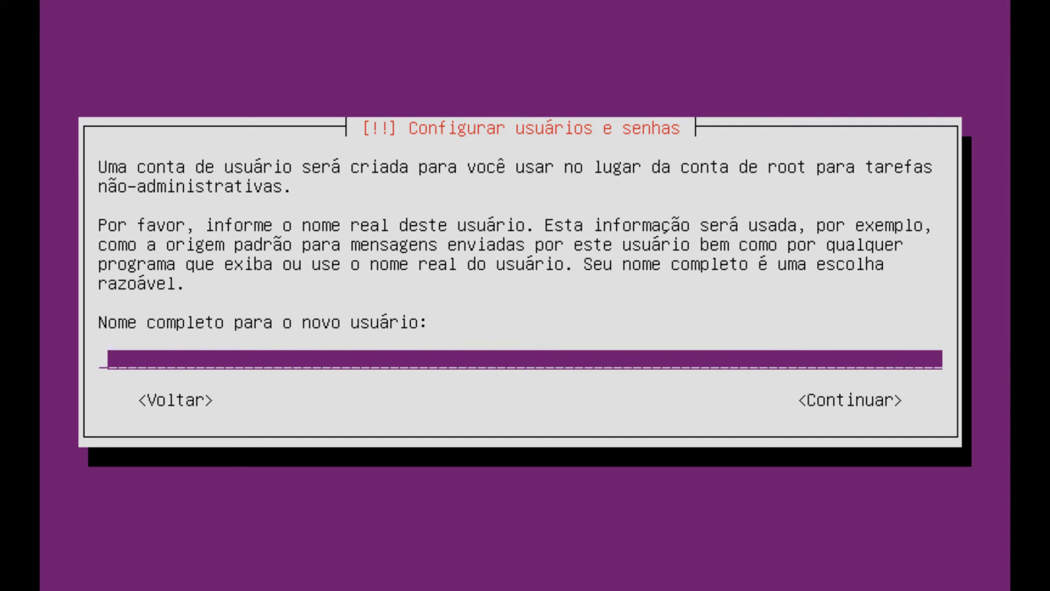
{"action": "type", "text": "canal"}
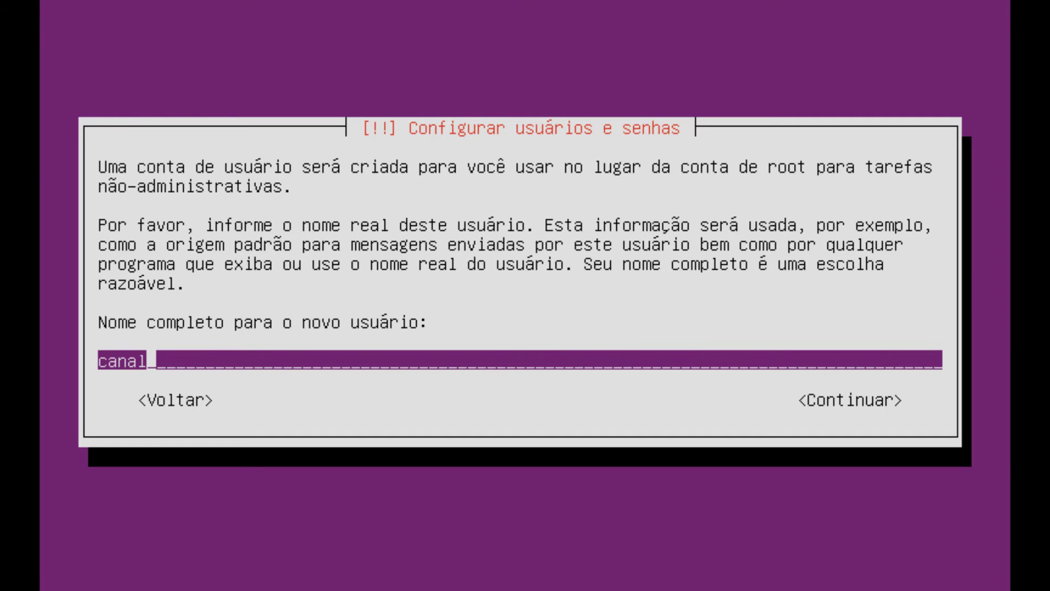
{"action": "key", "text": "Return"}
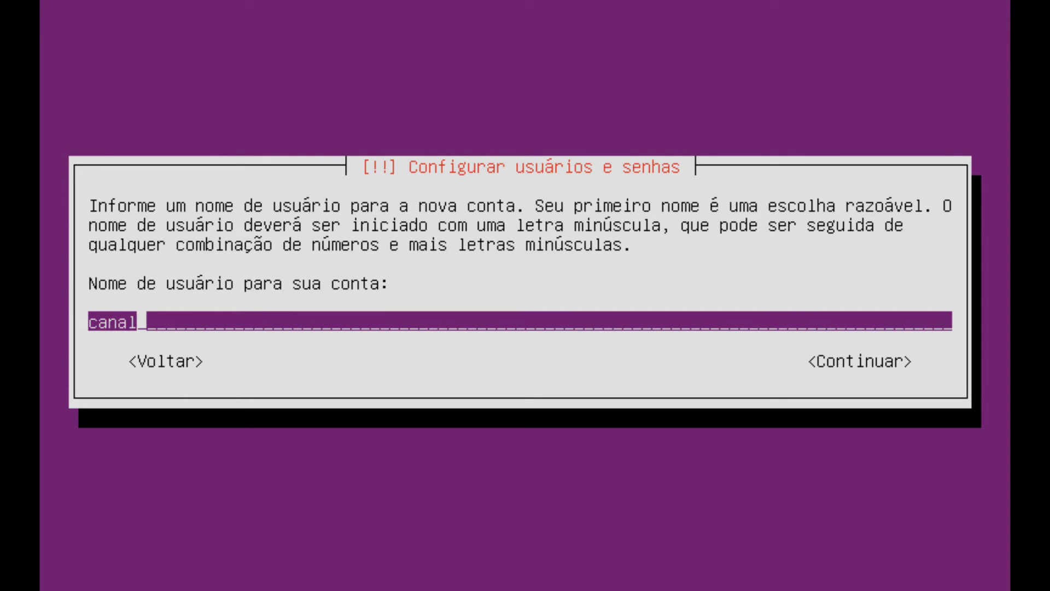
{"action": "key", "text": "Return"}
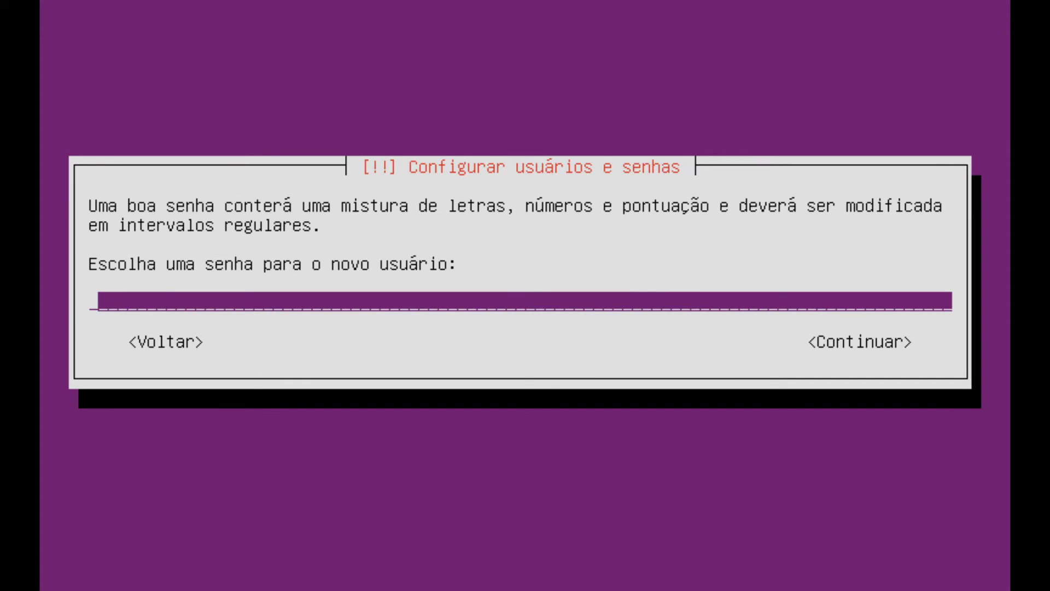
Enter the new user's account password and repeat it for verification
{"action": "type", "text": "********"}
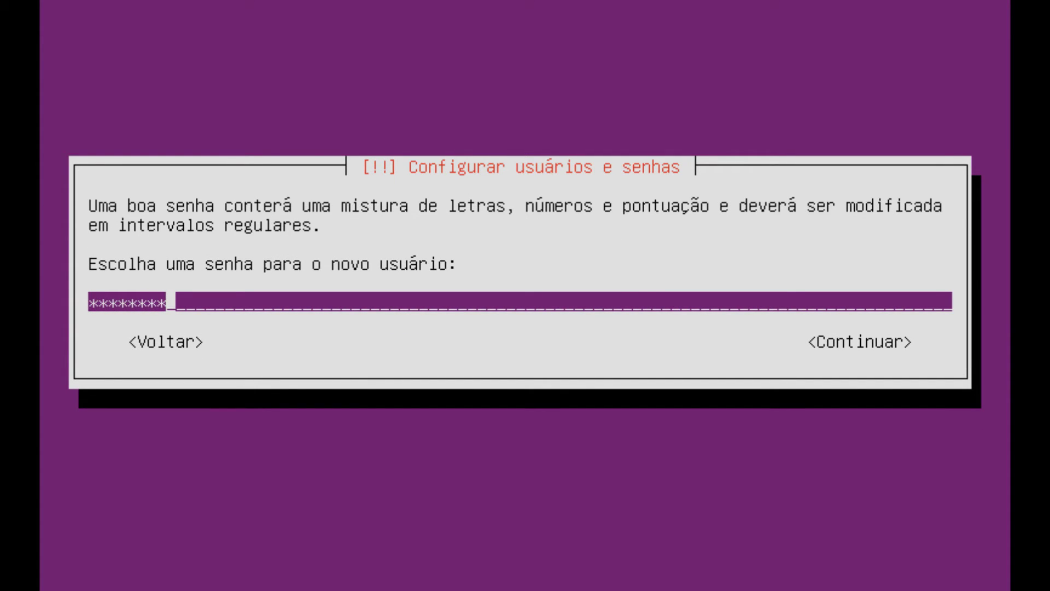
{"action": "key", "text": "Return"}
{"action": "type", "text": "********"}
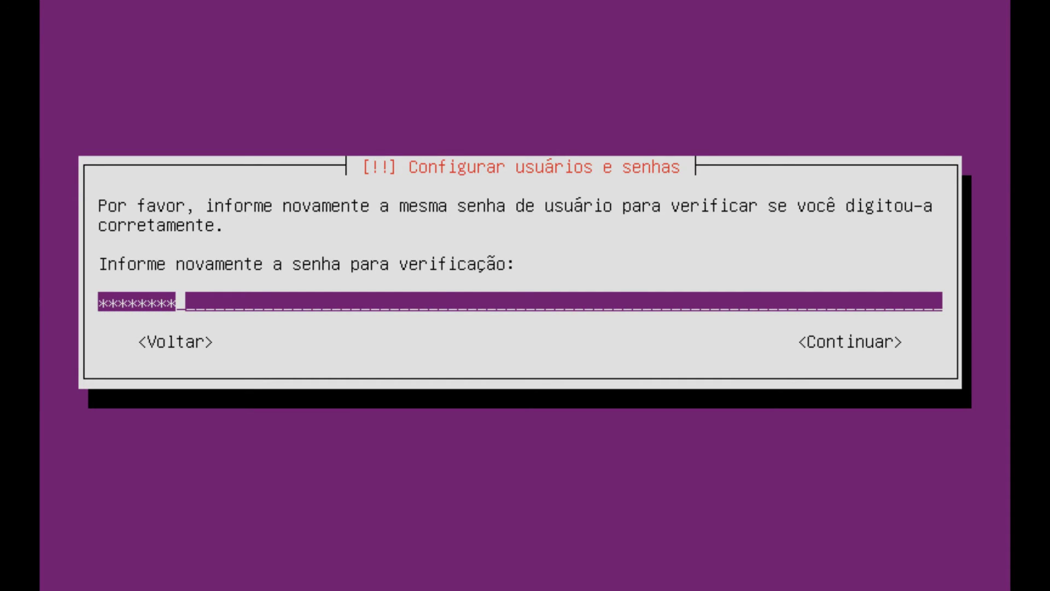
{"action": "key", "text": "Return"}
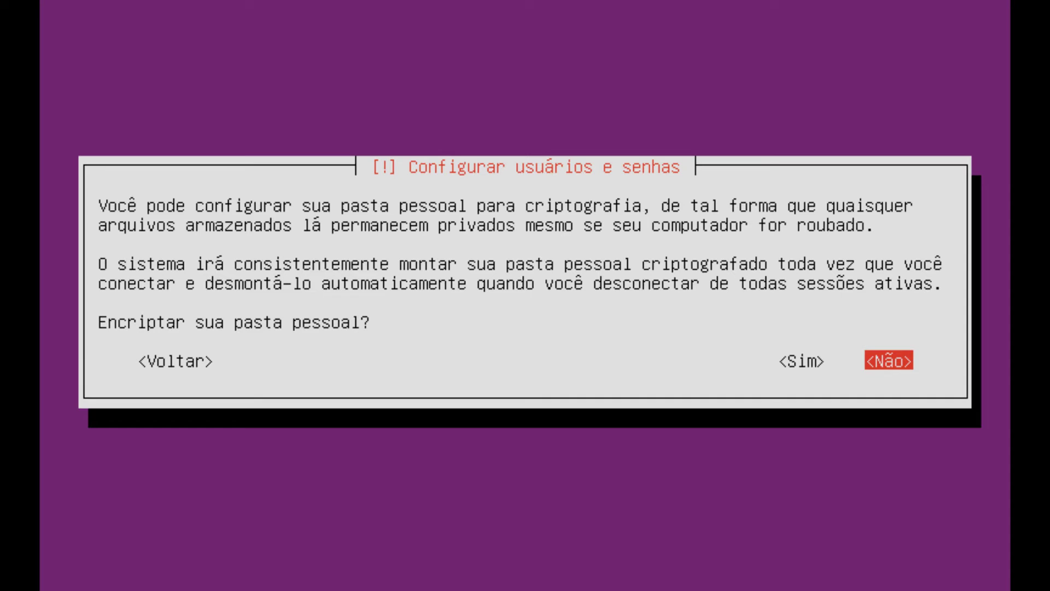
Decline home folder encryption and accept the America/Sao_Paulo time zone
{"action": "key", "text": "Return"}
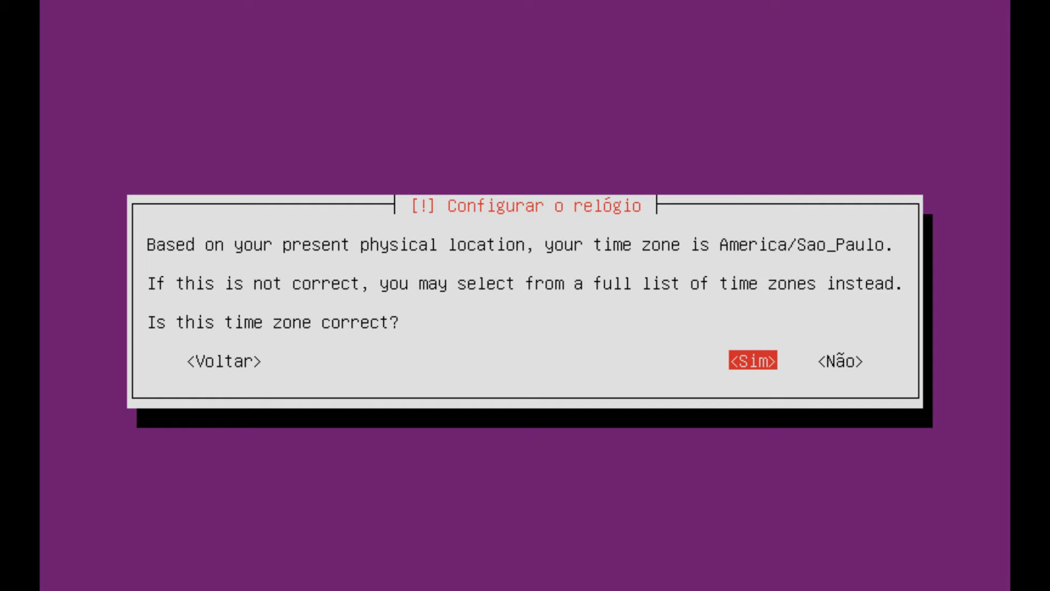
{"action": "key", "text": "Return"}
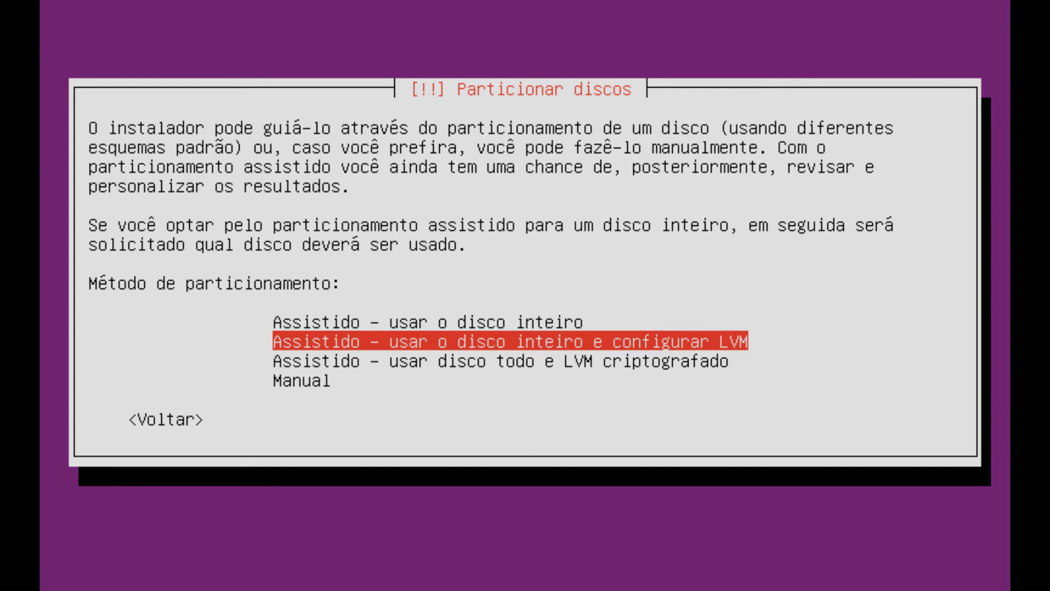
Choose guided partitioning of the entire sda disk with LVM and write the partition scheme to disk
{"action": "key", "text": "Down"}
{"action": "key", "text": "Down"}
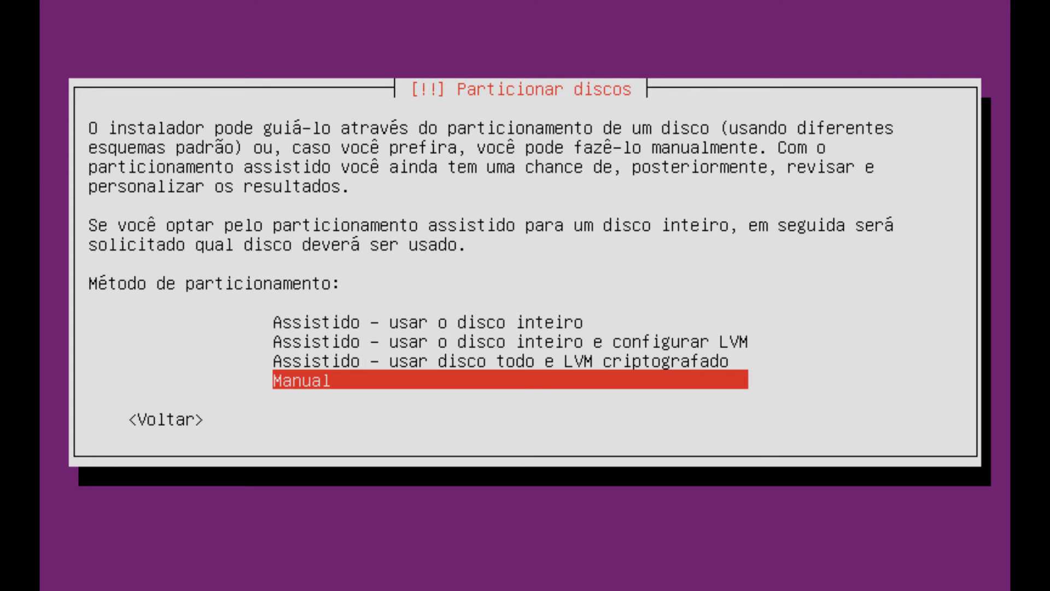
{"action": "key", "text": "Up"}
{"action": "key", "text": "Up"}
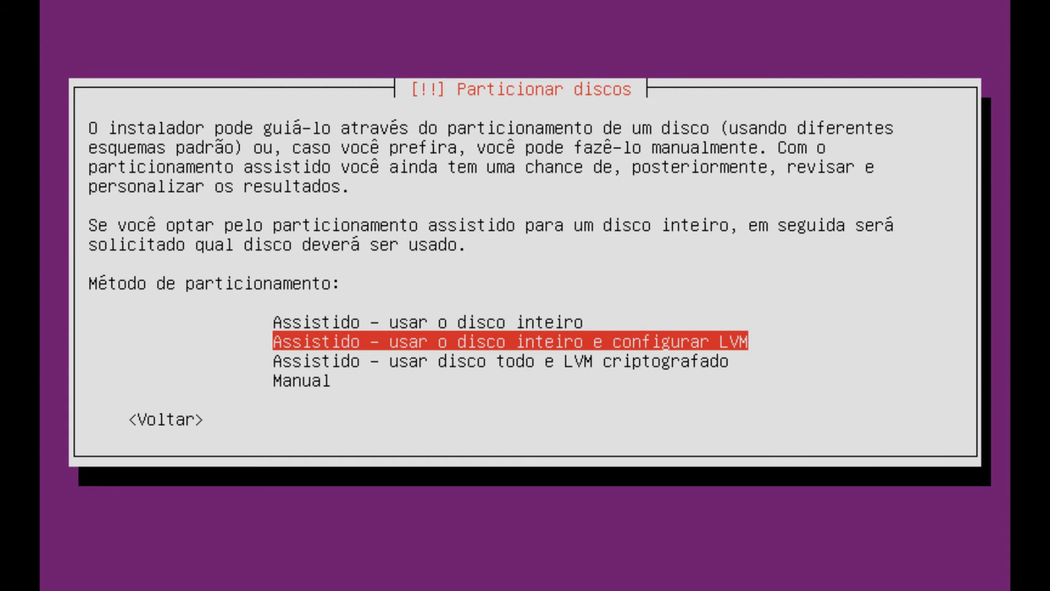
{"action": "key", "text": "Return"}
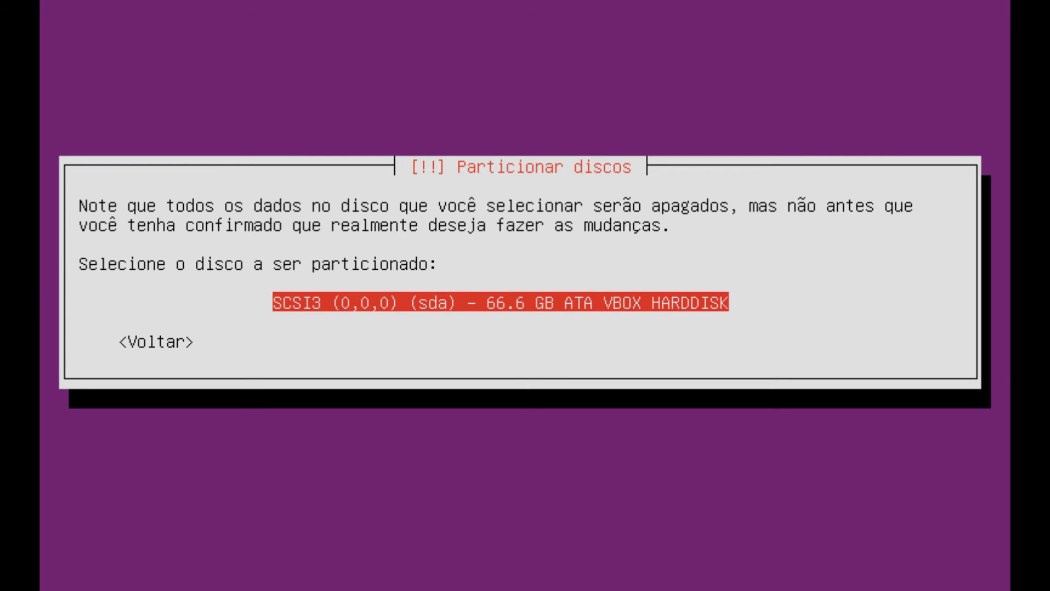
{"action": "key", "text": "Return"}
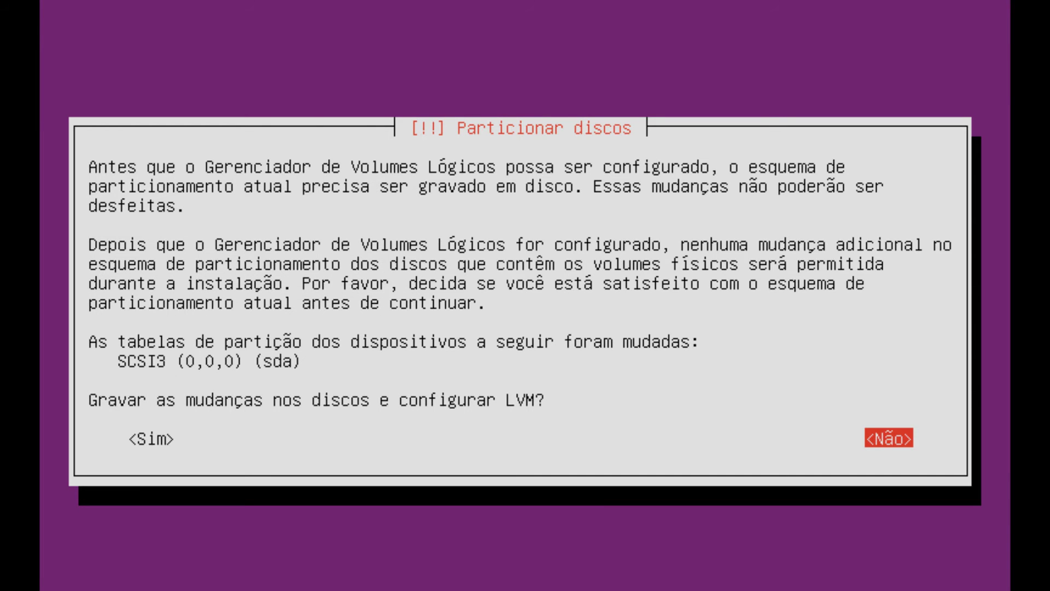
{"action": "key", "text": "Left"}
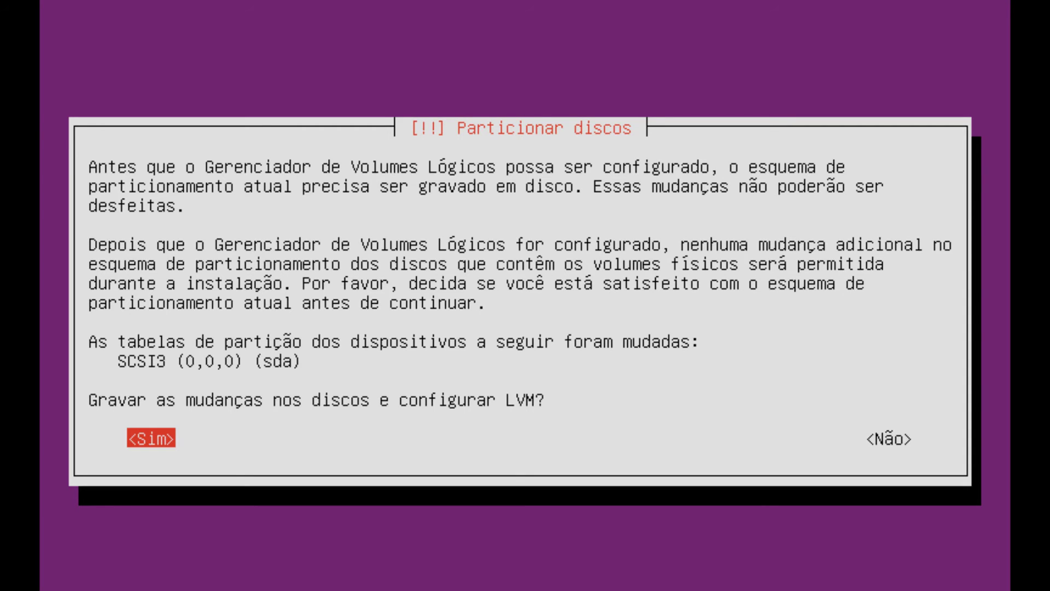
{"action": "key", "text": "Return"}
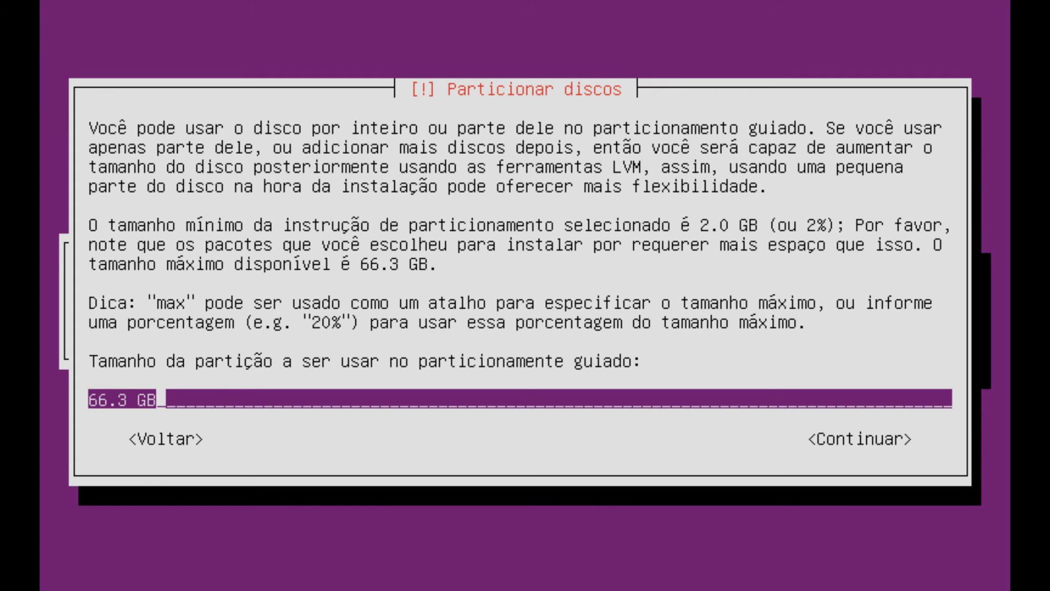
Use 66.3 GB for the guided partitioning and write the root, swap and ext2 partition changes to the disk
{"action": "key", "text": "Return"}
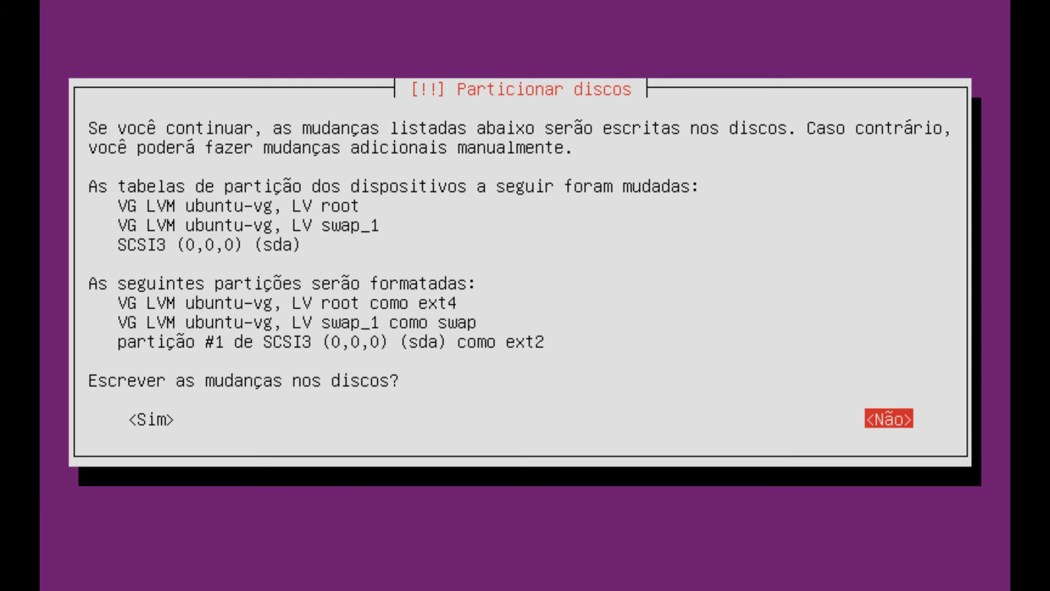
{"action": "key", "text": "Left"}
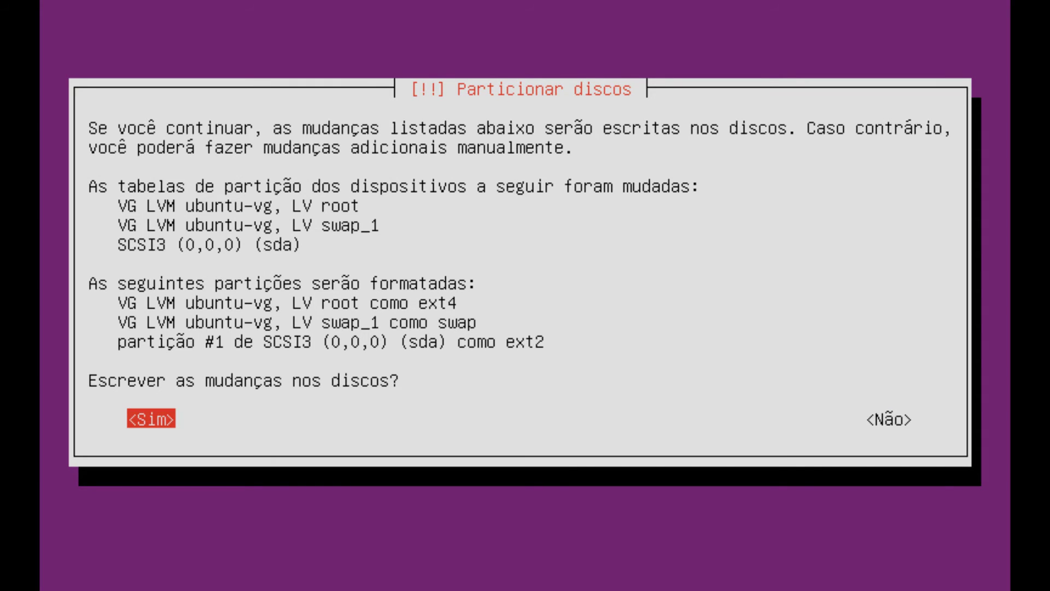
{"action": "key", "text": "Return"}
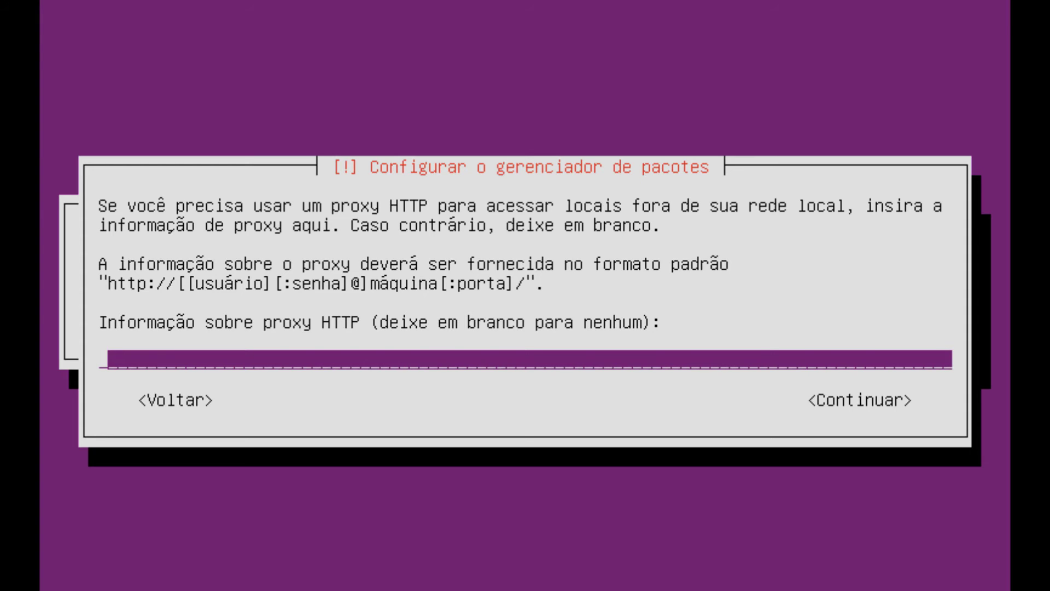
Leave the HTTP proxy information blank and continue the package manager configuration
{"action": "type", "text": "]"}
{"action": "key", "text": "BackSpace"}
{"action": "key", "text": "Return"}
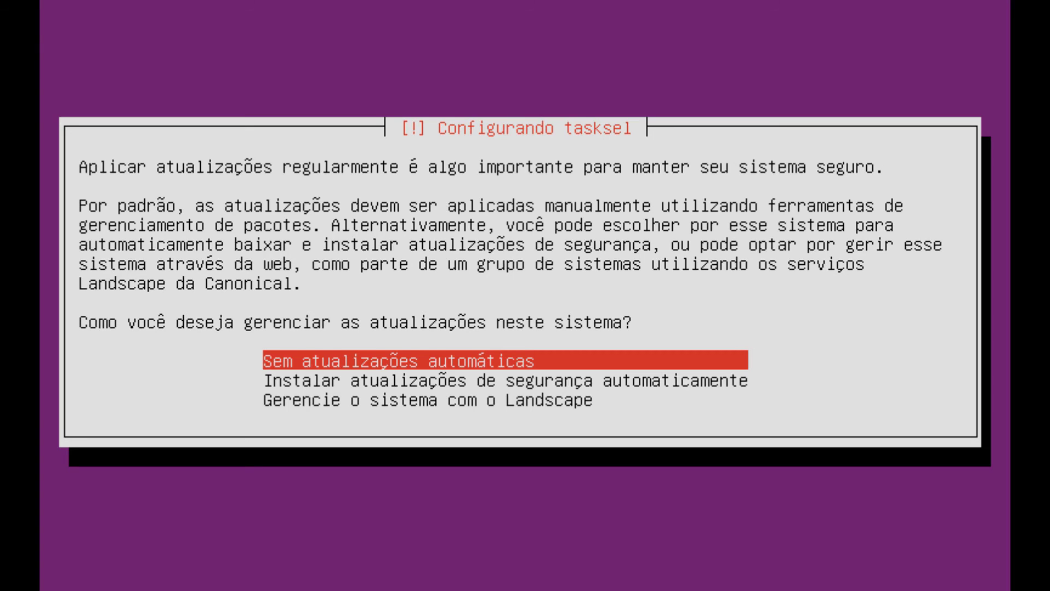
Choose automatic installation of security updates and select only OpenSSH server as the additional software to install
{"action": "key", "text": "Down"}
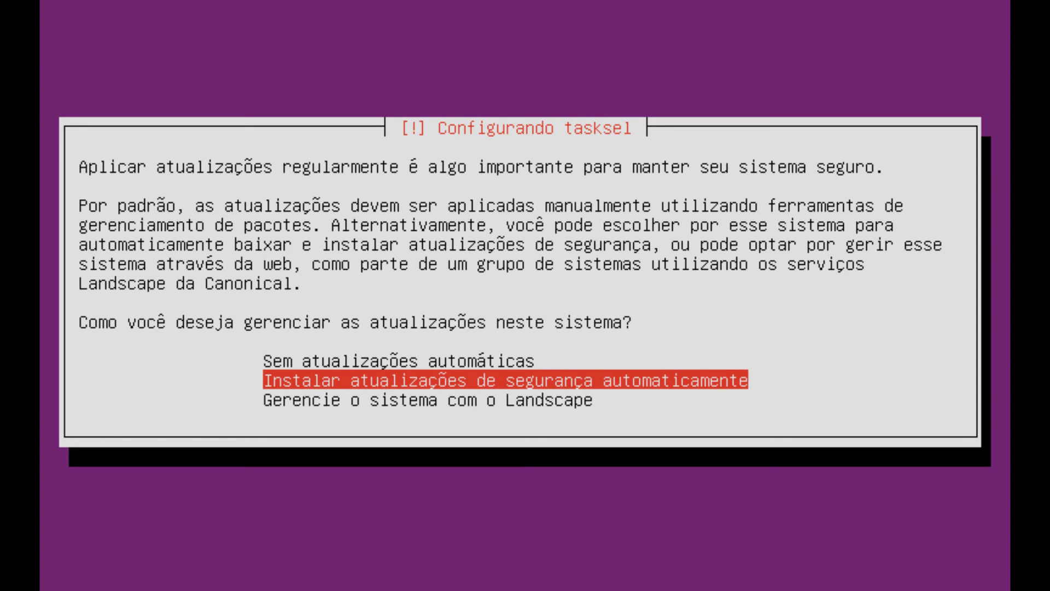
{"action": "key", "text": "Return"}
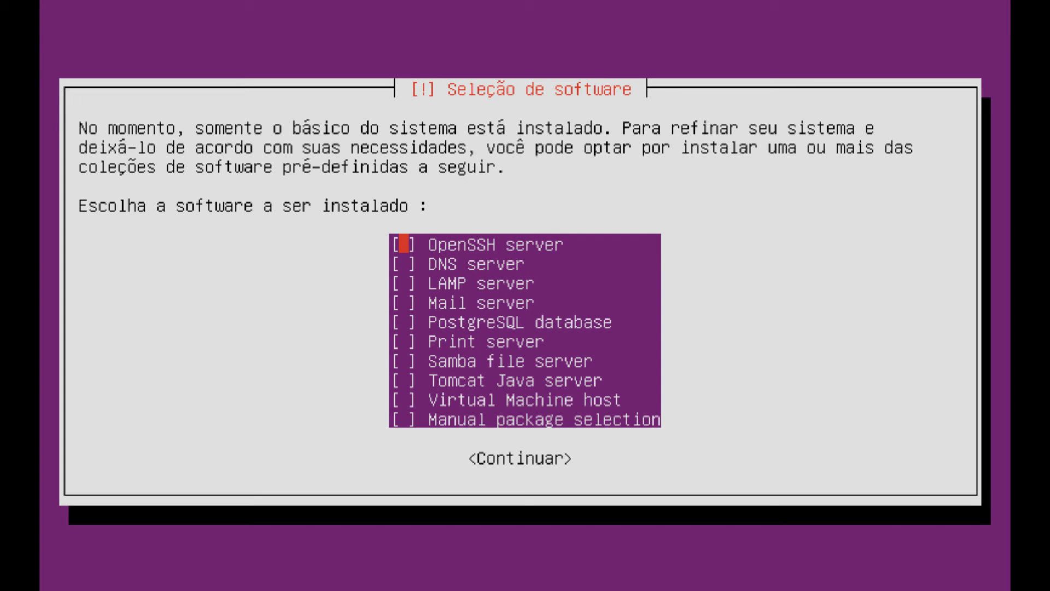
{"action": "key", "text": "space"}
{"action": "key", "text": "Down"}
{"action": "key", "text": "Down"}
{"action": "key", "text": "Up"}
{"action": "key", "text": "Up"}
{"action": "key", "text": "space"}
{"action": "key", "text": "space"}
{"action": "key", "text": "Return"}
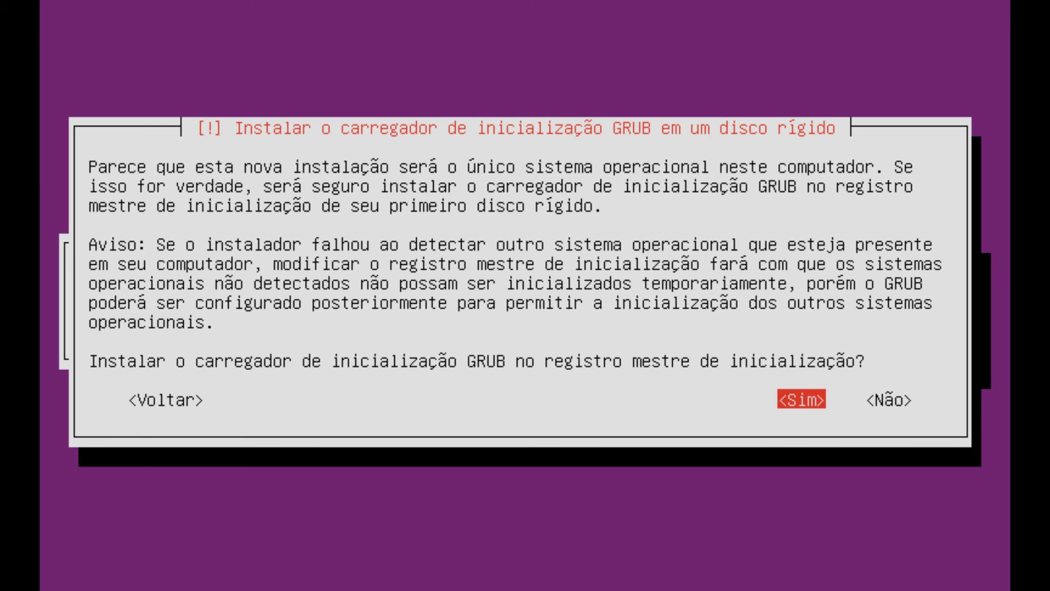
Install the GRUB boot loader to the master boot record and finish the installation by booting the new system
{"action": "key", "text": "Return"}
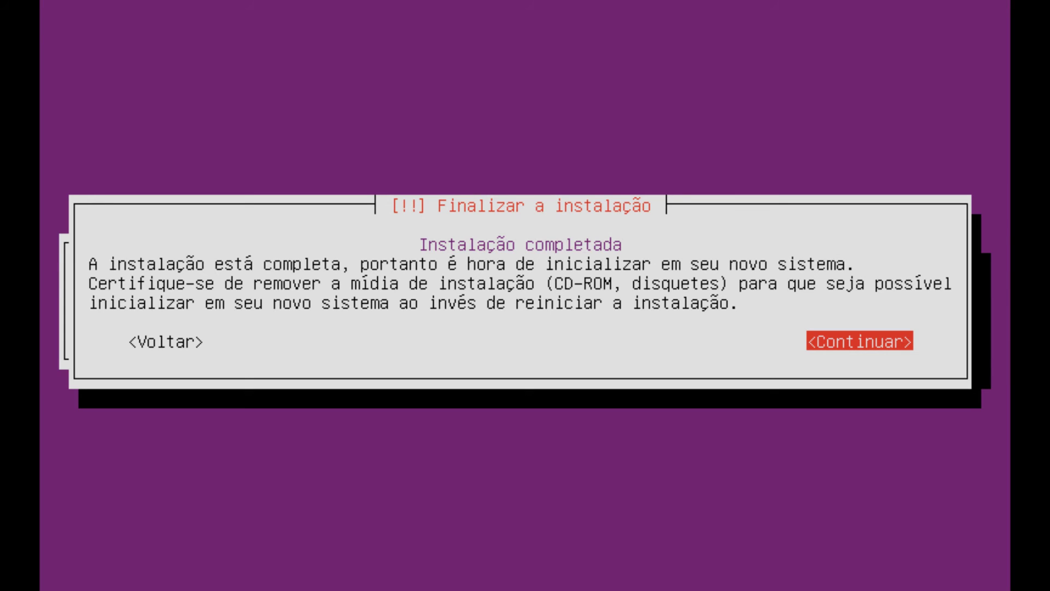
{"action": "key", "text": "Return"}
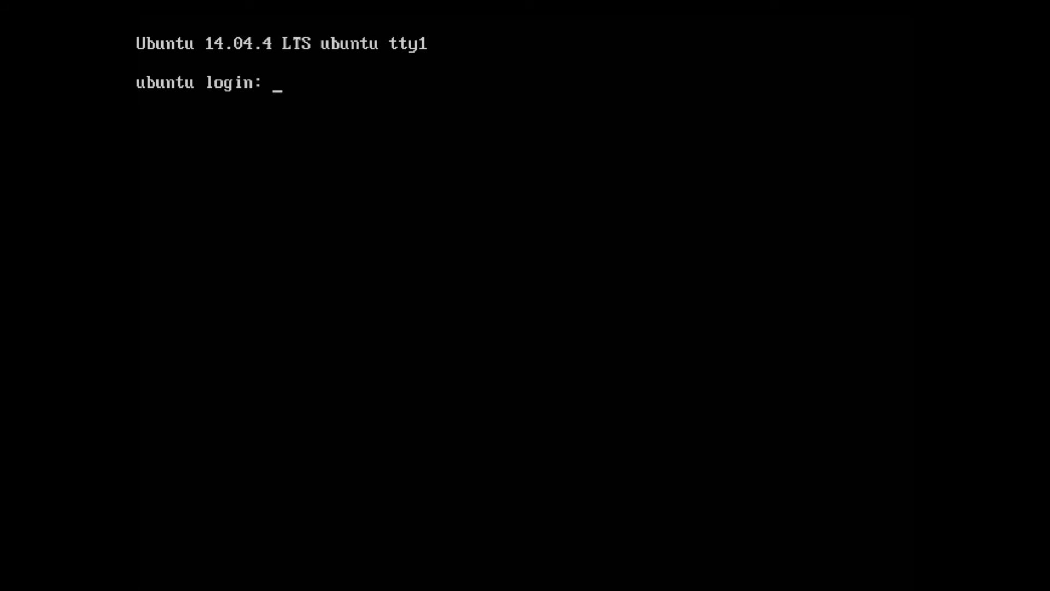
Log in to the new server as canal with the account password
{"action": "type", "text": "canal"}
{"action": "key", "text": "Return"}
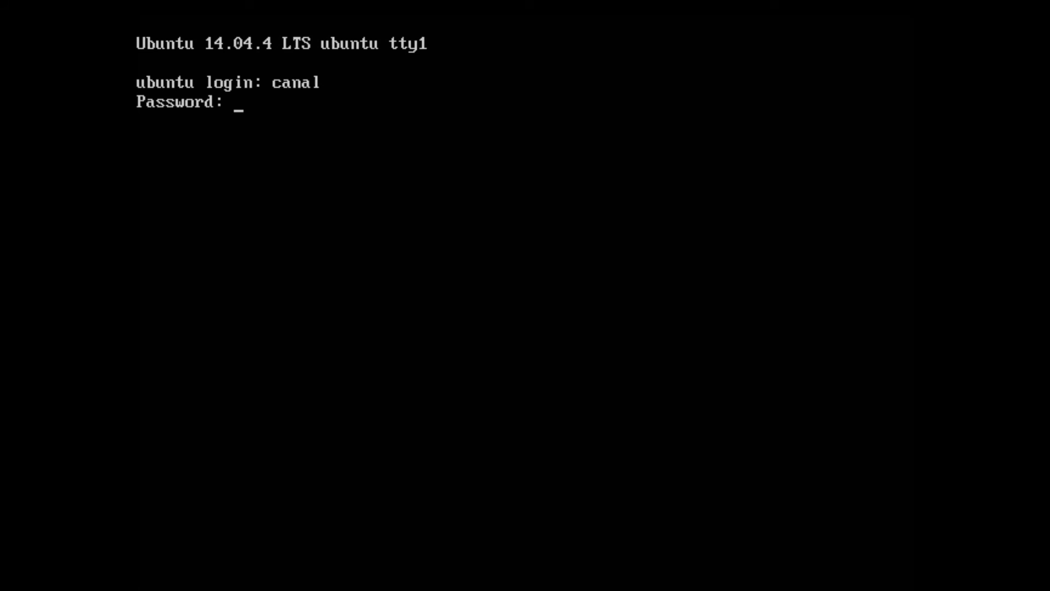
{"action": "key", "text": "Return"}
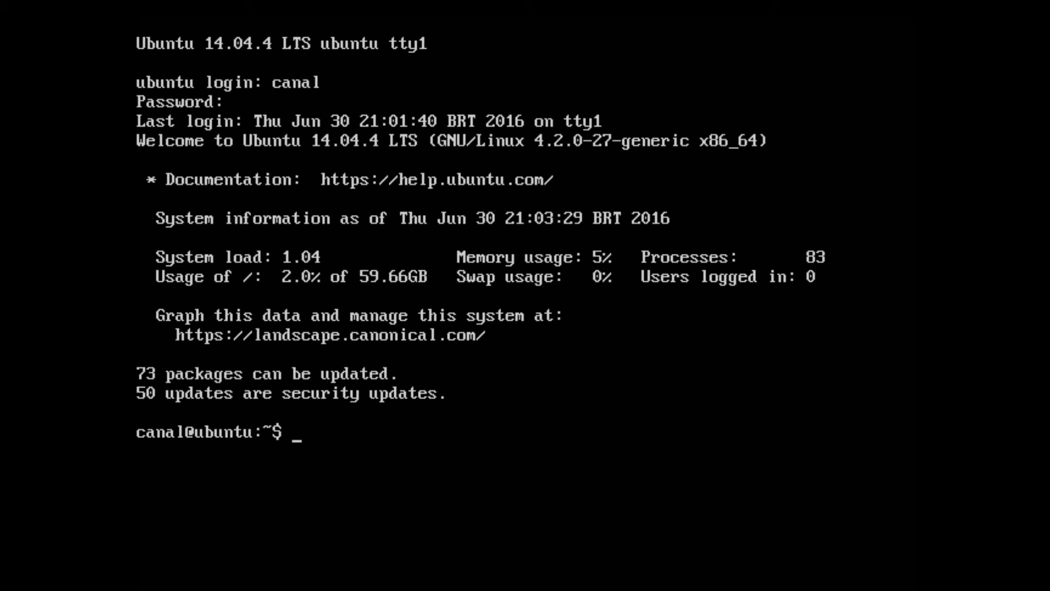
Refresh the package lists with sudo apt-get update, authorising it with the account's sudo password
{"action": "type", "text": "sudo apt"}
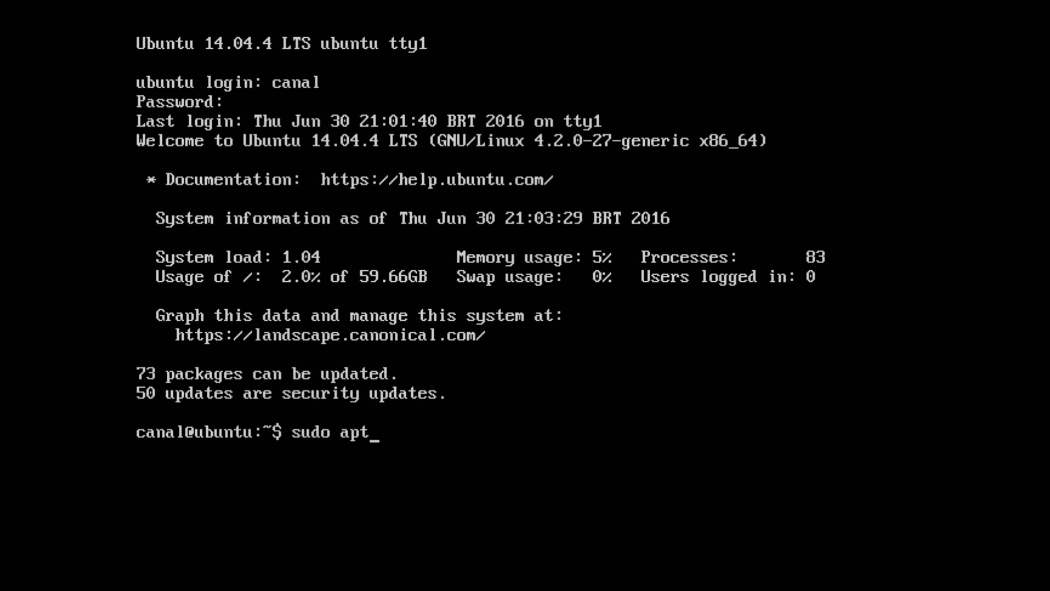
{"action": "type", "text": "-get update"}
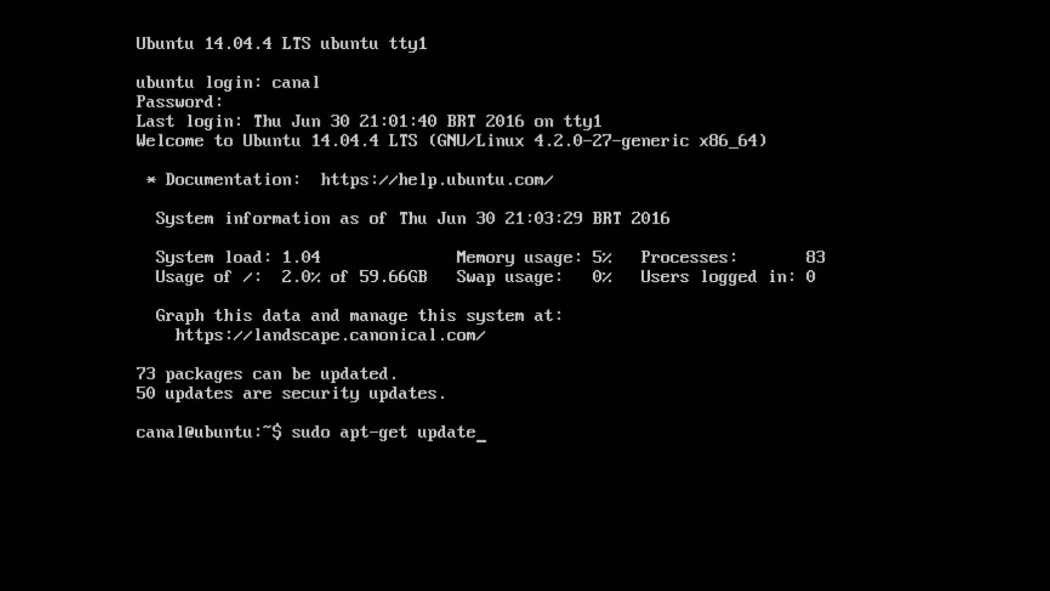
{"action": "key", "text": "Return"}
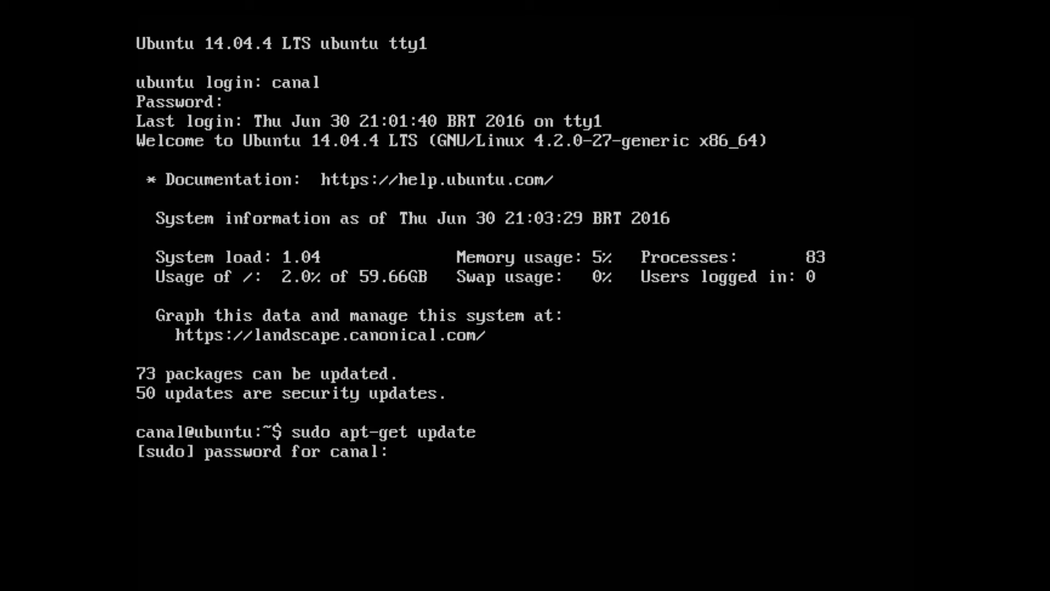
{"action": "key", "text": "Return"}
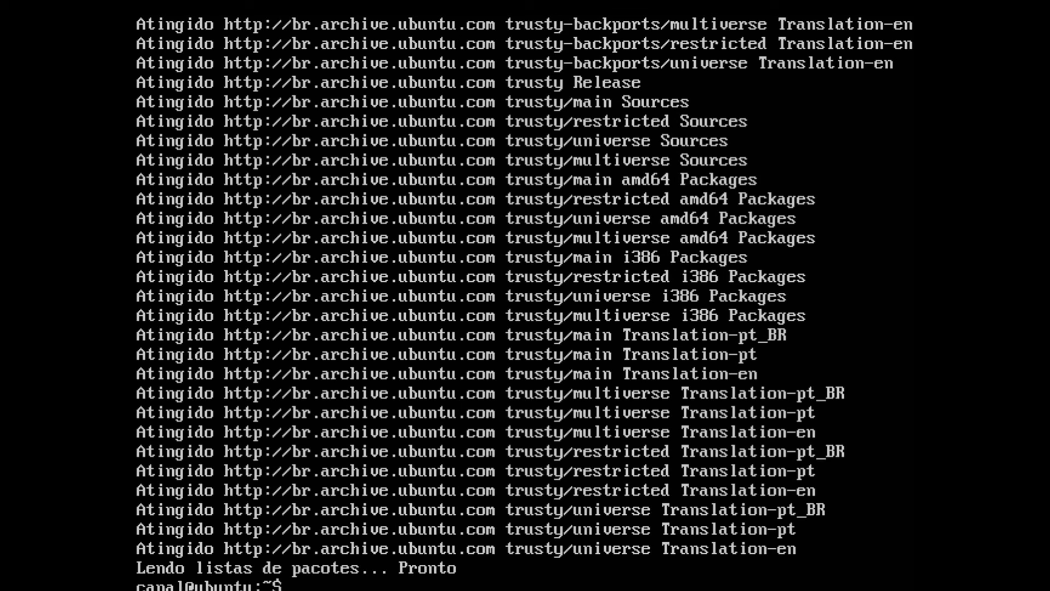
Run sudo apt-get upgrade and accept the download and installation of the package updates with s
{"action": "key", "text": "Up"}
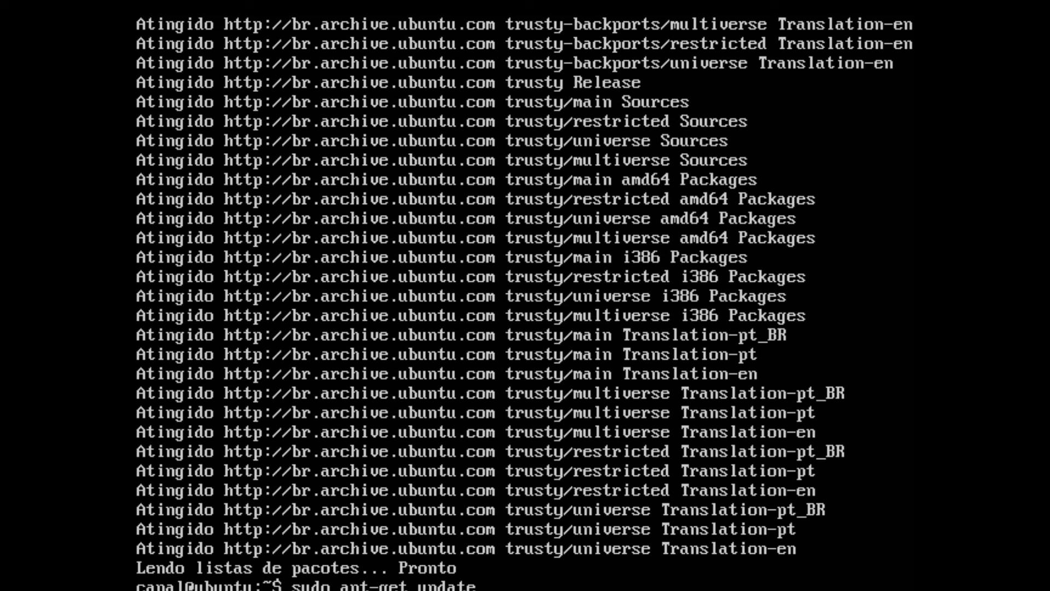
{"action": "key", "text": "BackSpace"}
{"action": "key", "text": "BackSpace"}
{"action": "key", "text": "BackSpace"}
{"action": "key", "text": "BackSpace"}
{"action": "type", "text": "grade"}
{"action": "key", "text": "Return"}
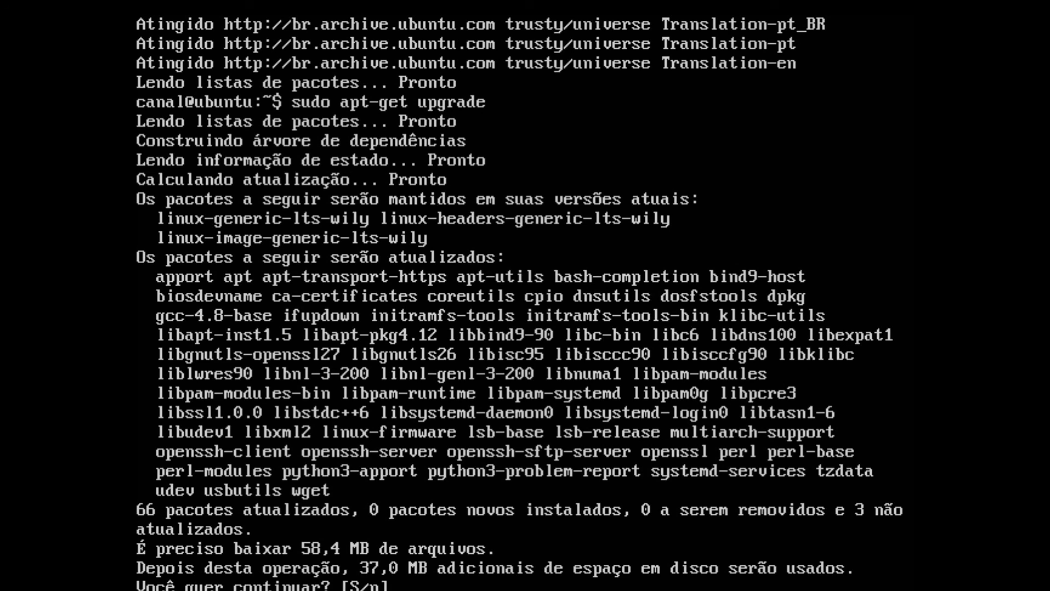
{"action": "type", "text": "s"}
{"action": "key", "text": "Return"}
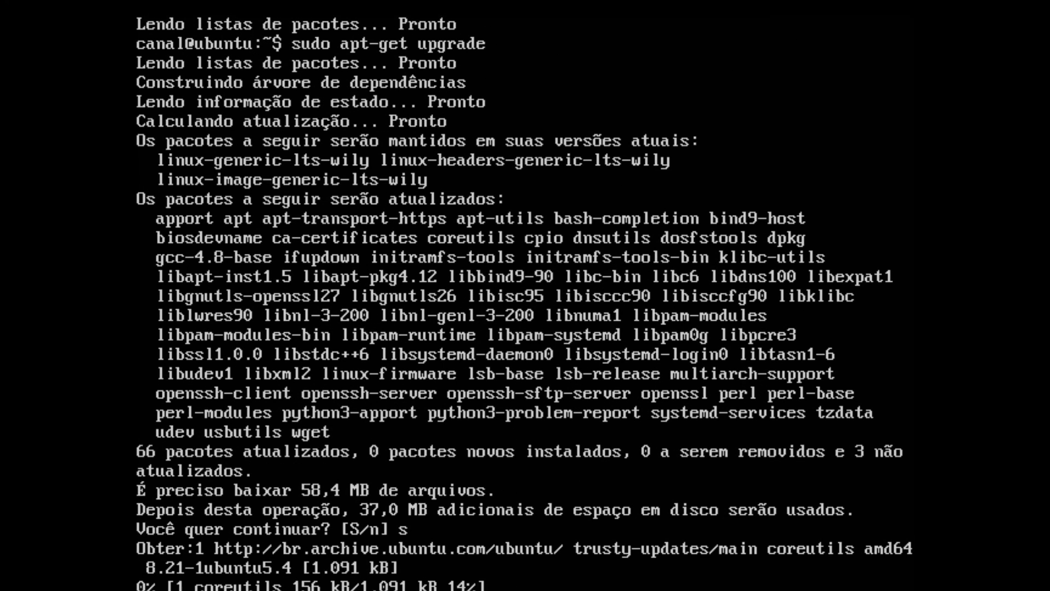